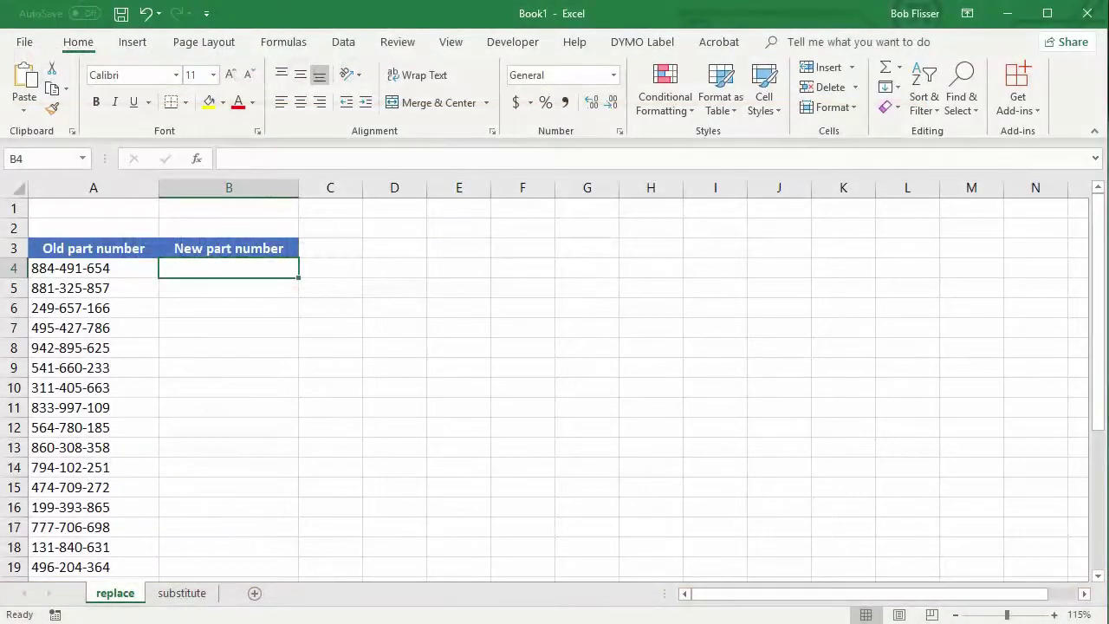
Step: Enter =REPLACE(A4,5,3,111) in B4 so 884-491-654 becomes 884-111-654
type("=")
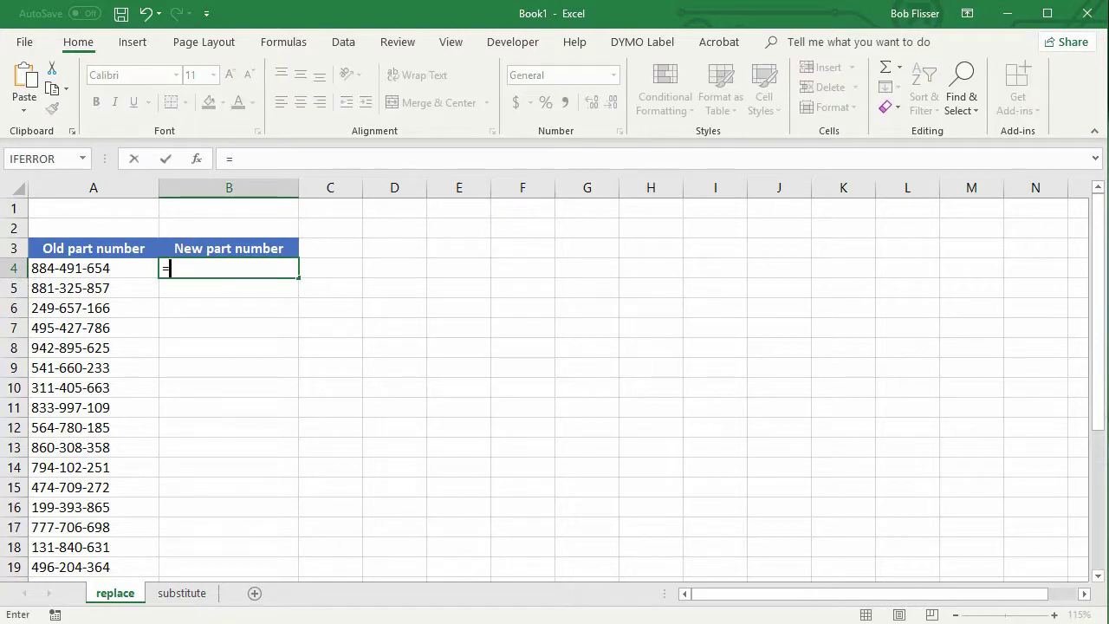
type("replace")
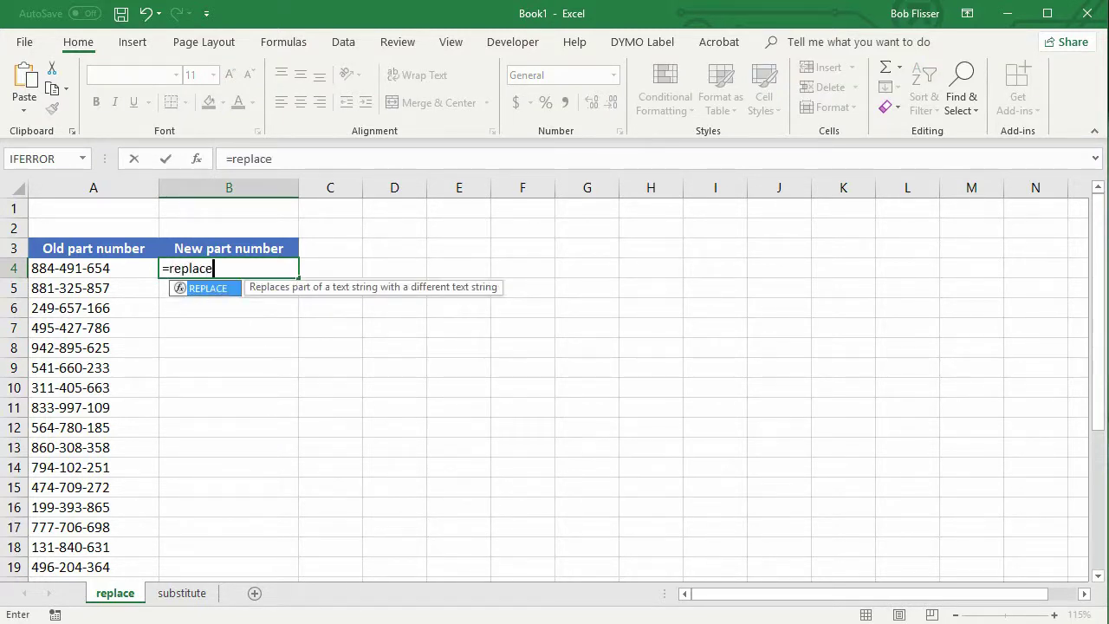
type("(")
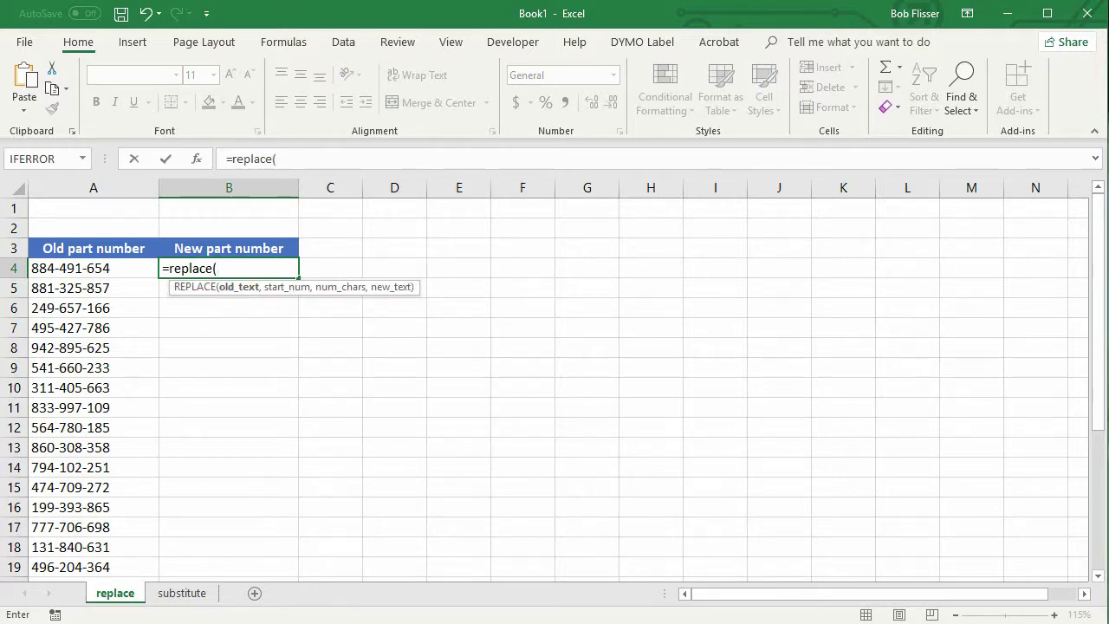
left_click(70, 270)
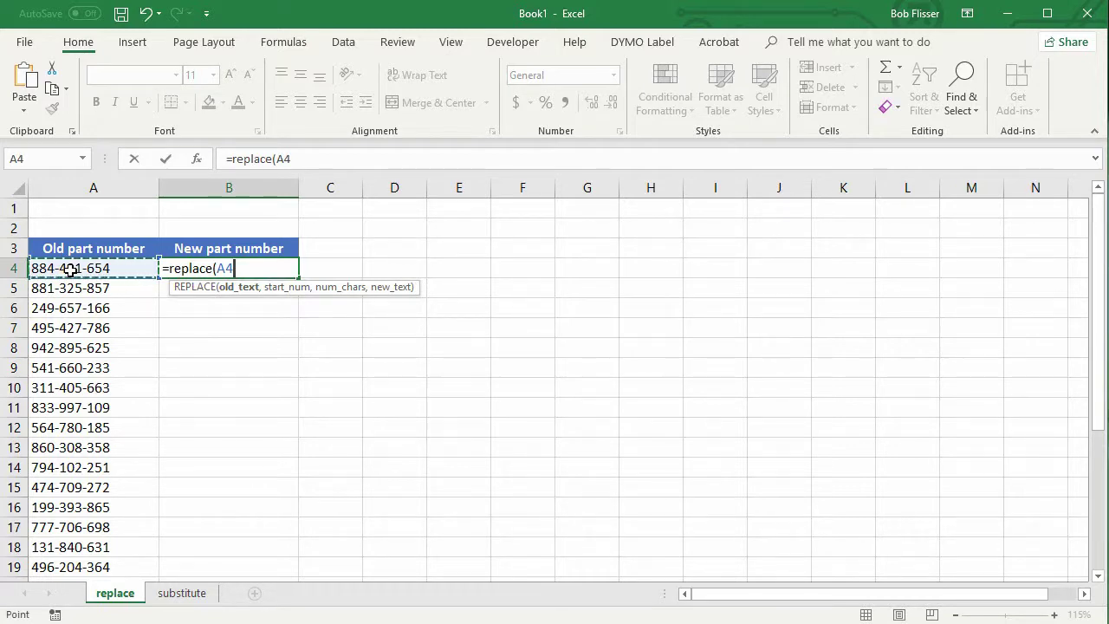
type(",")
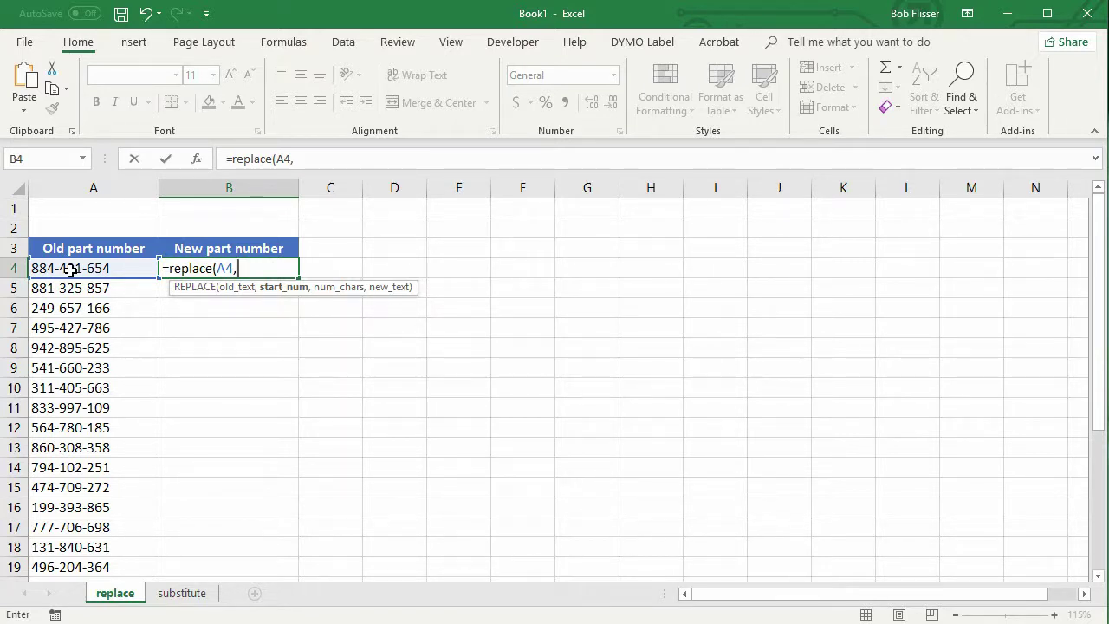
type("5,")
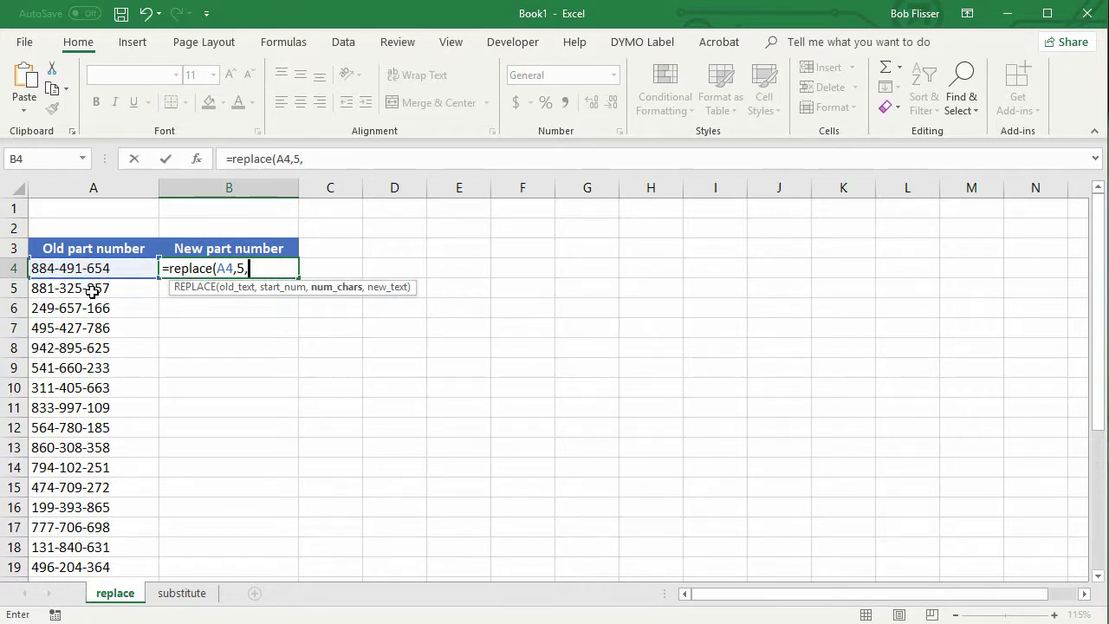
type("3,")
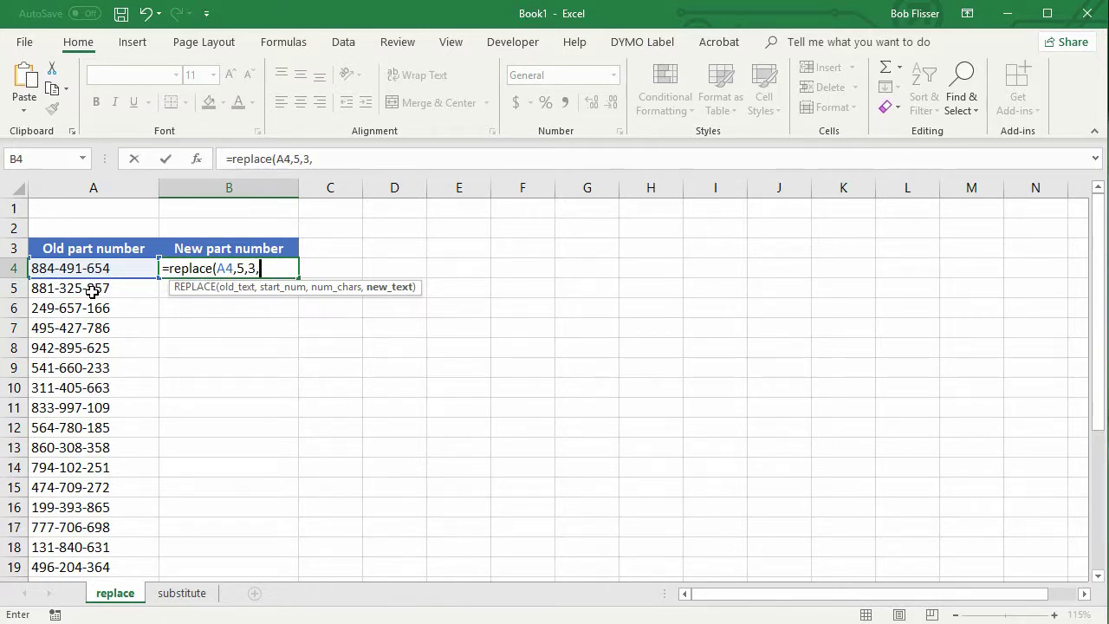
type("111)")
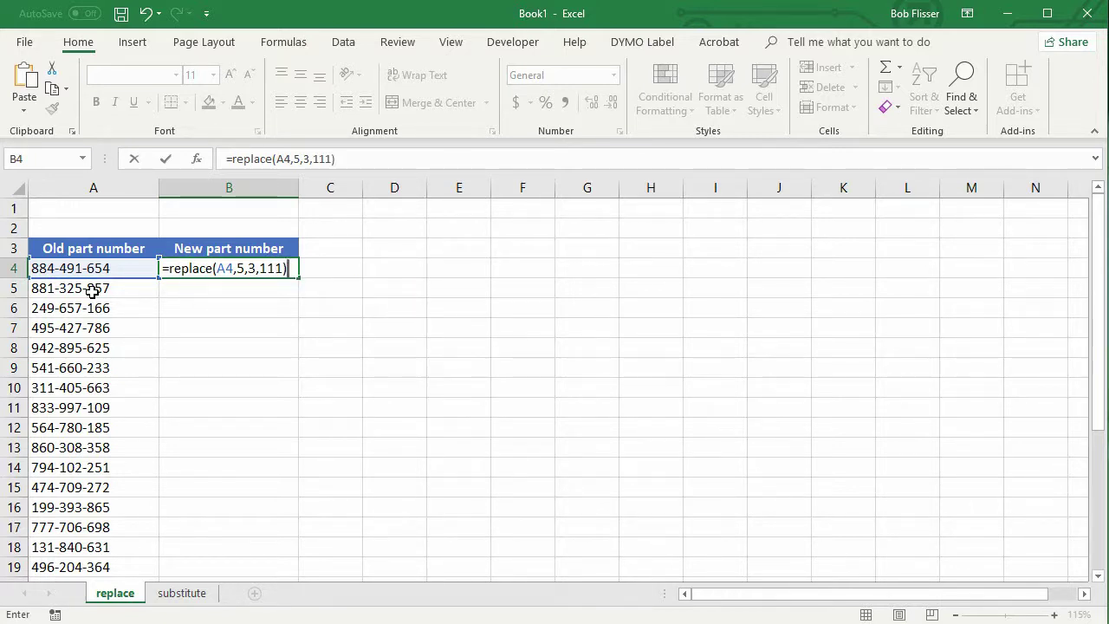
key("ctrl+Return")
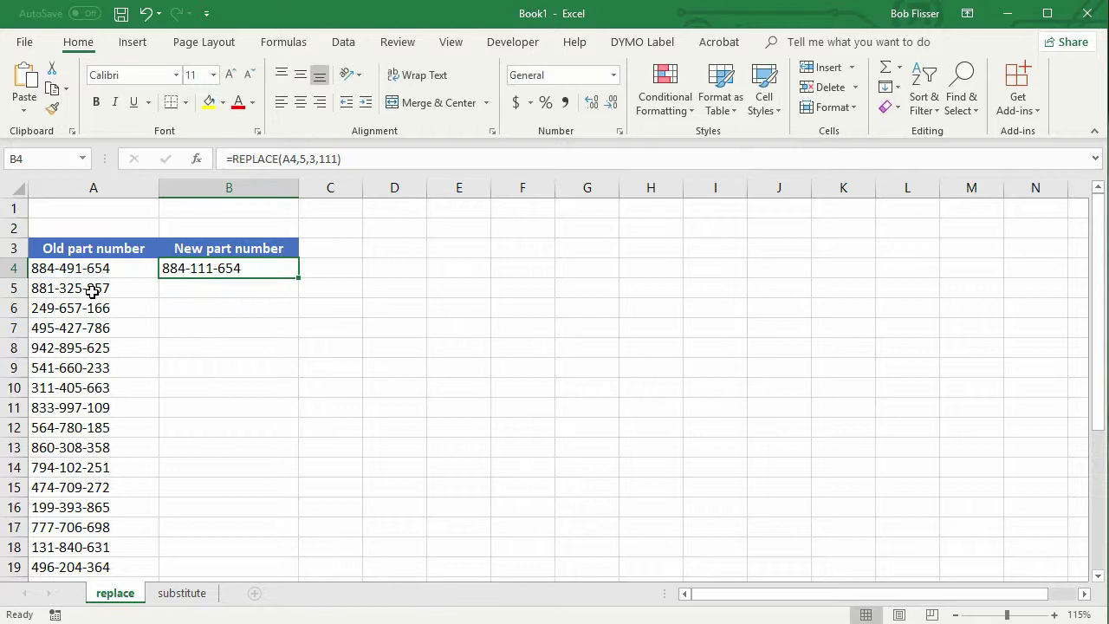
Step: Fill the REPLACE formula from B4 down to row 30 and check the copied results
double_click(296, 280)
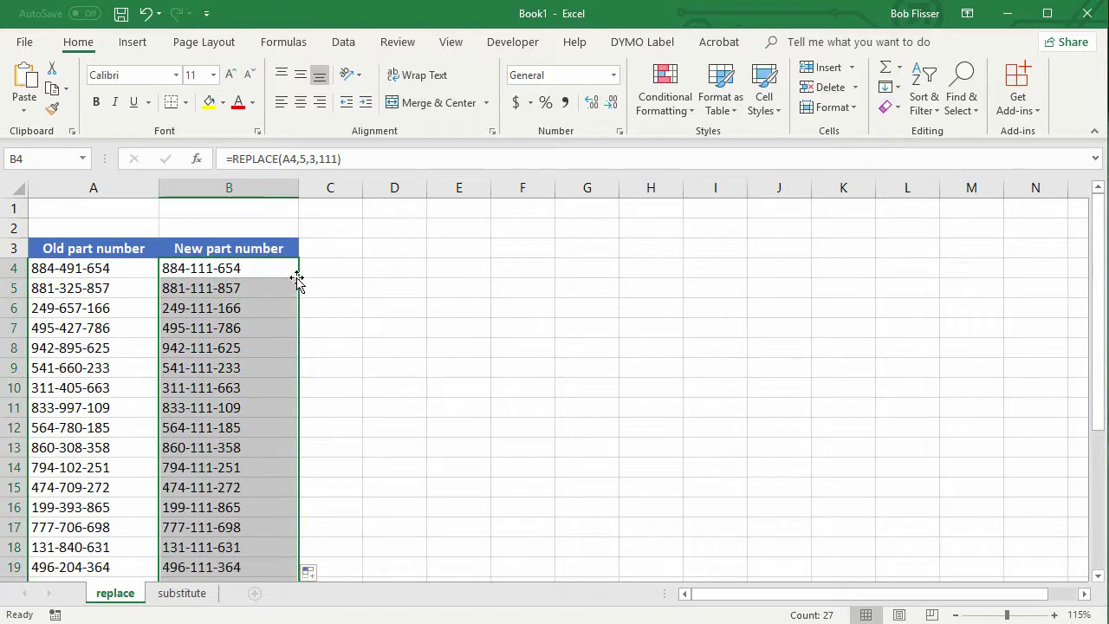
left_click(241, 288)
scroll(226, 336, "down", 6)
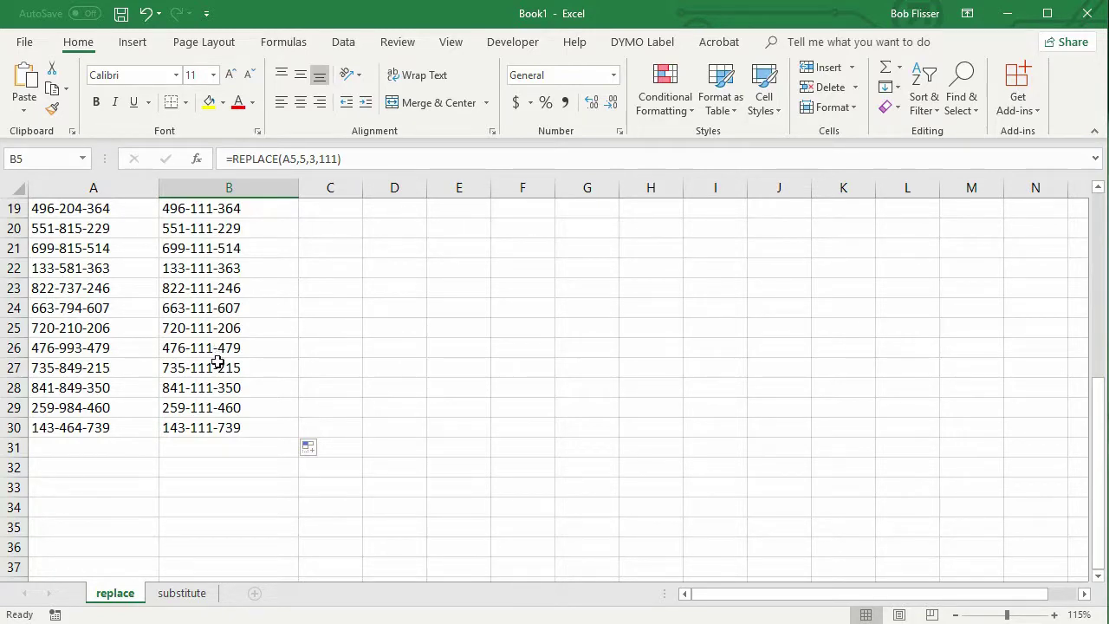
scroll(215, 344, "up", 6)
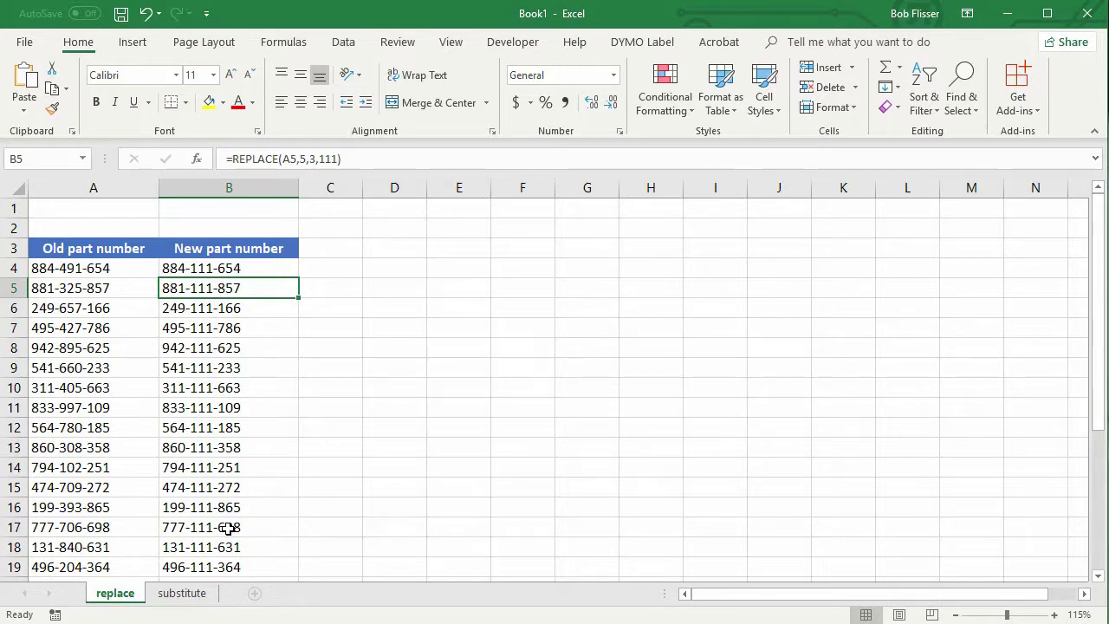
Step: On the substitute sheet, inspect the 491 part numbers in A4, A8 and A18, then select B4
left_click(191, 596)
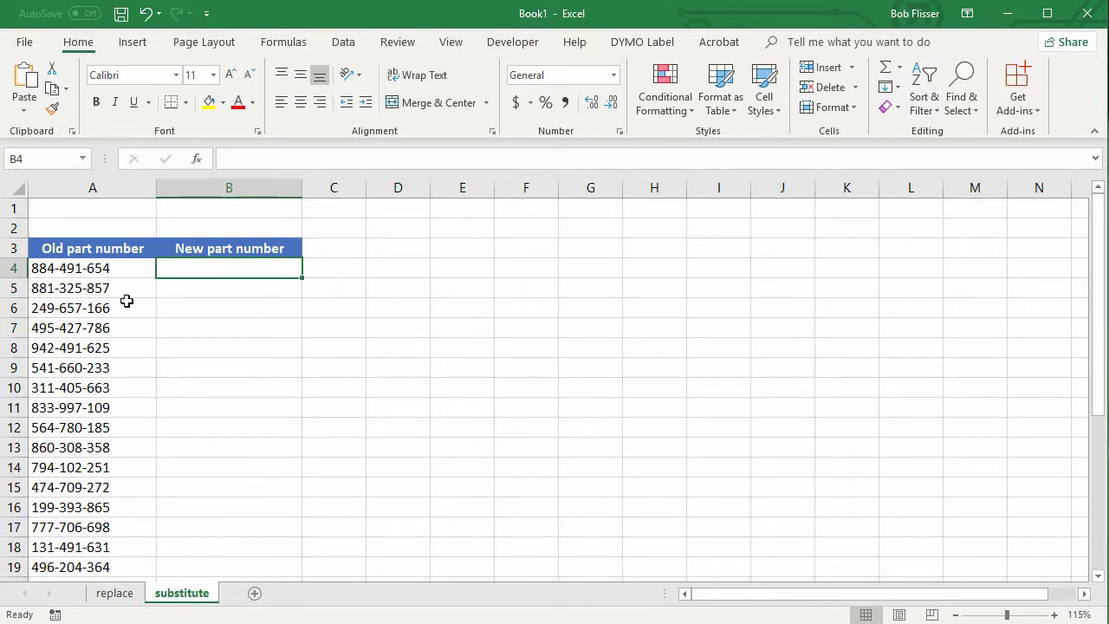
left_click(77, 269)
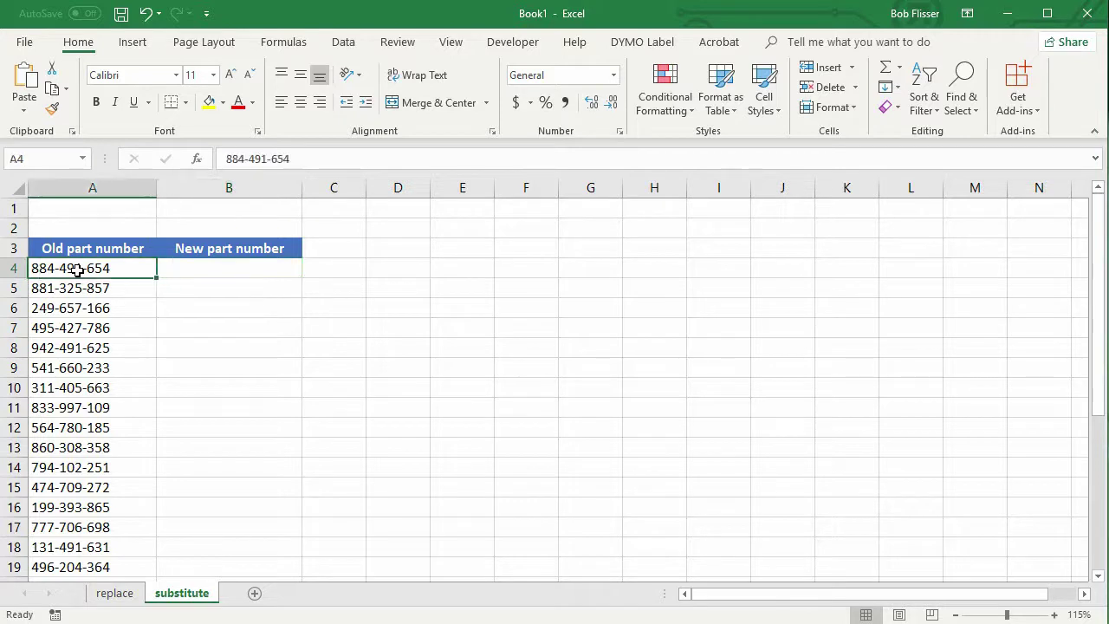
left_click(89, 347)
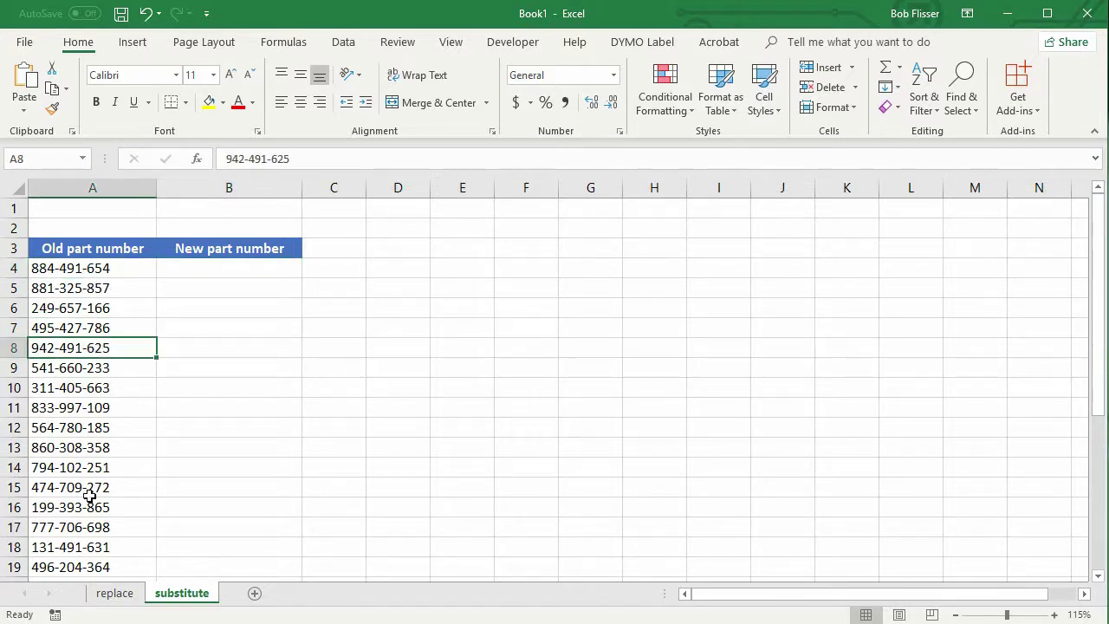
left_click(85, 547)
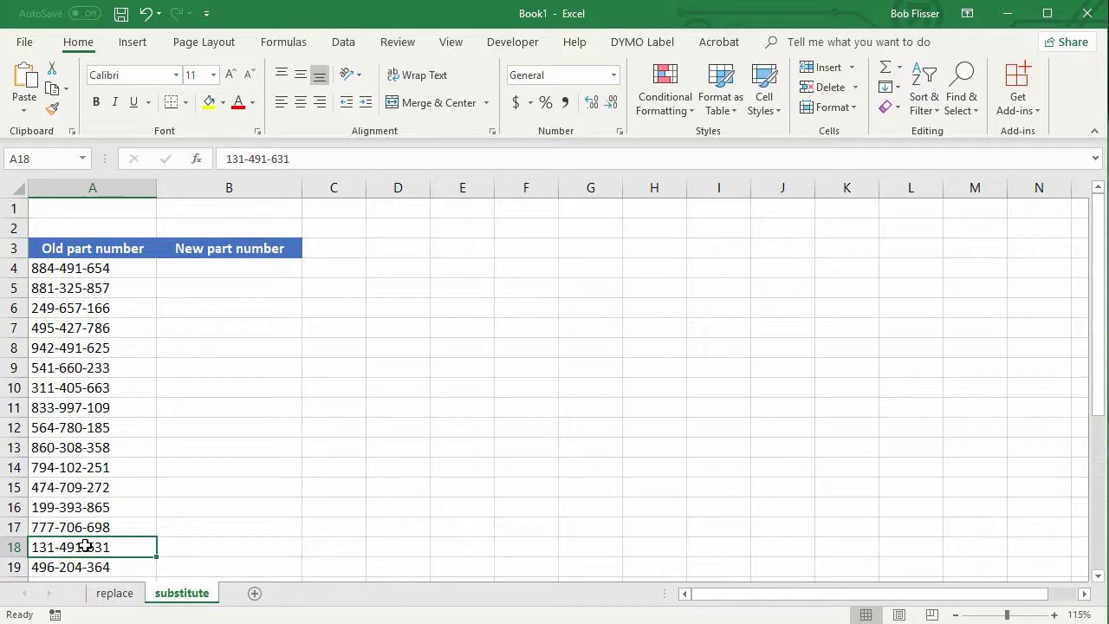
left_click(227, 270)
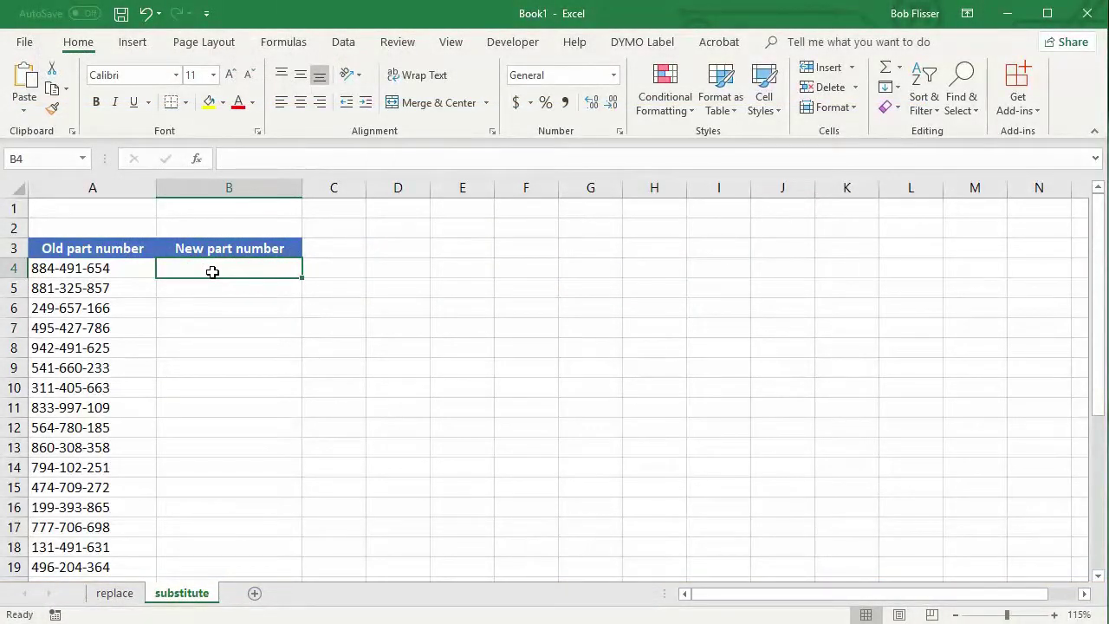
Step: Enter =SUBSTITUTE(A4,491,111) in B4 so 884-491-654 becomes 884-111-654
type("=subs")
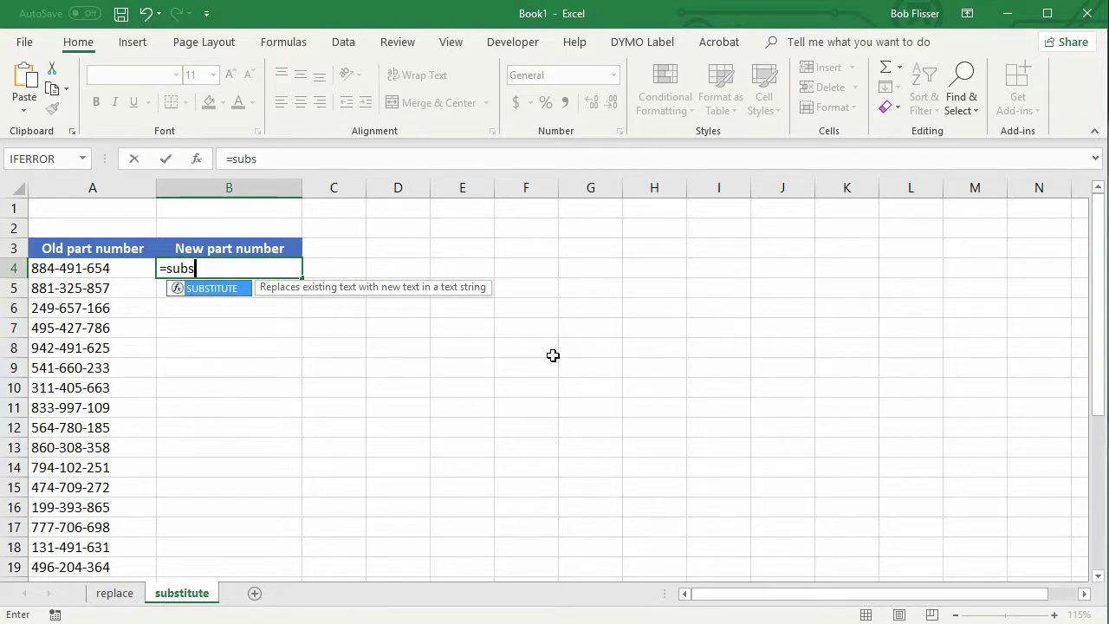
key("Tab")
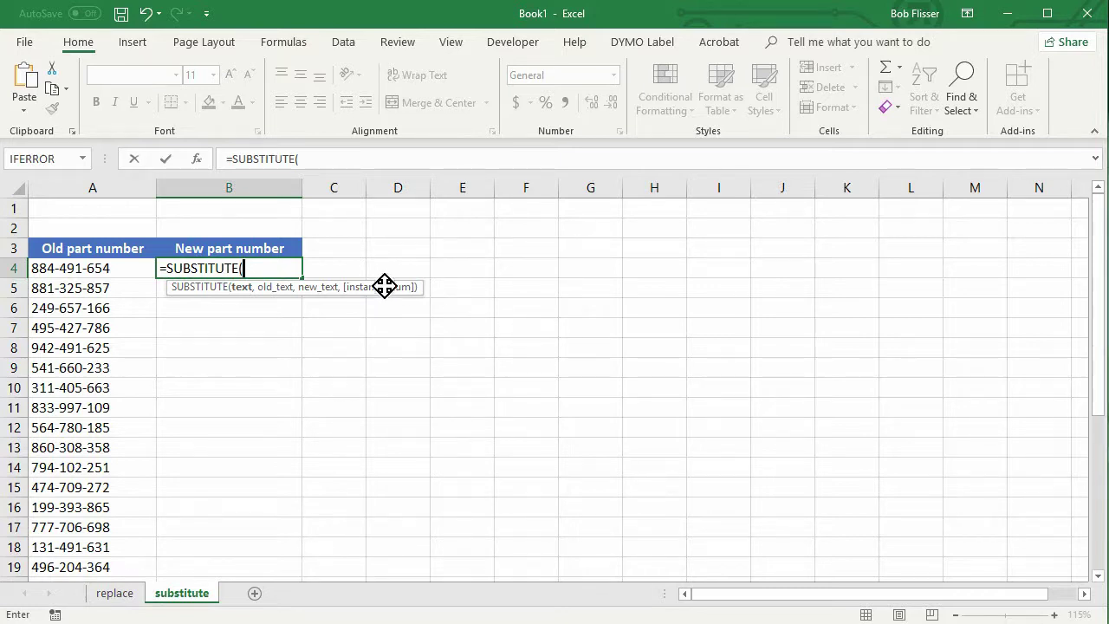
left_click(105, 268)
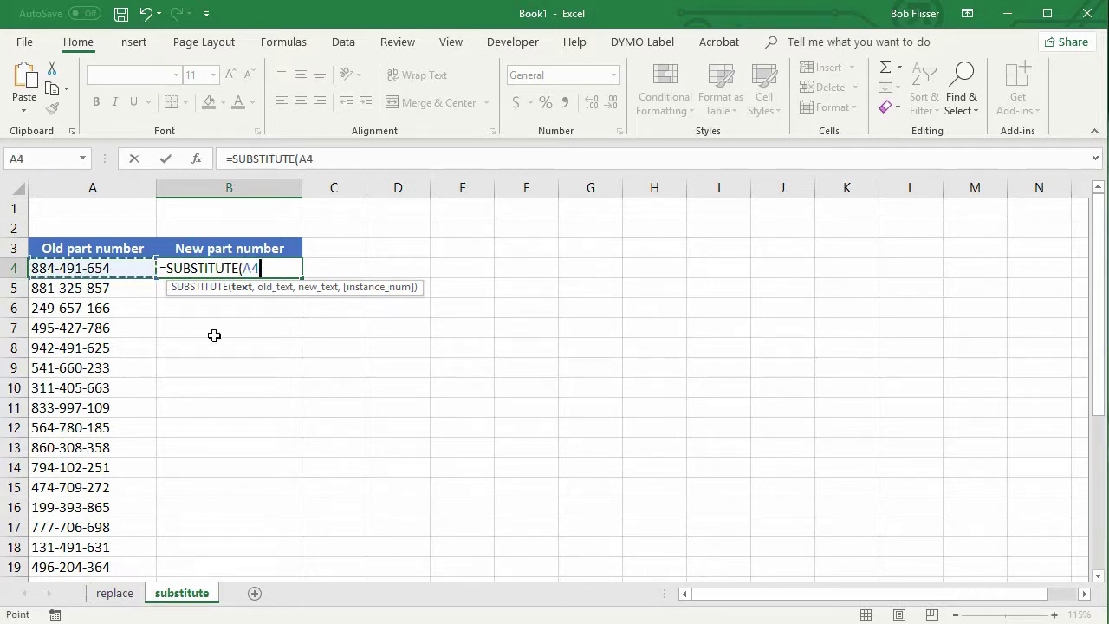
type(",")
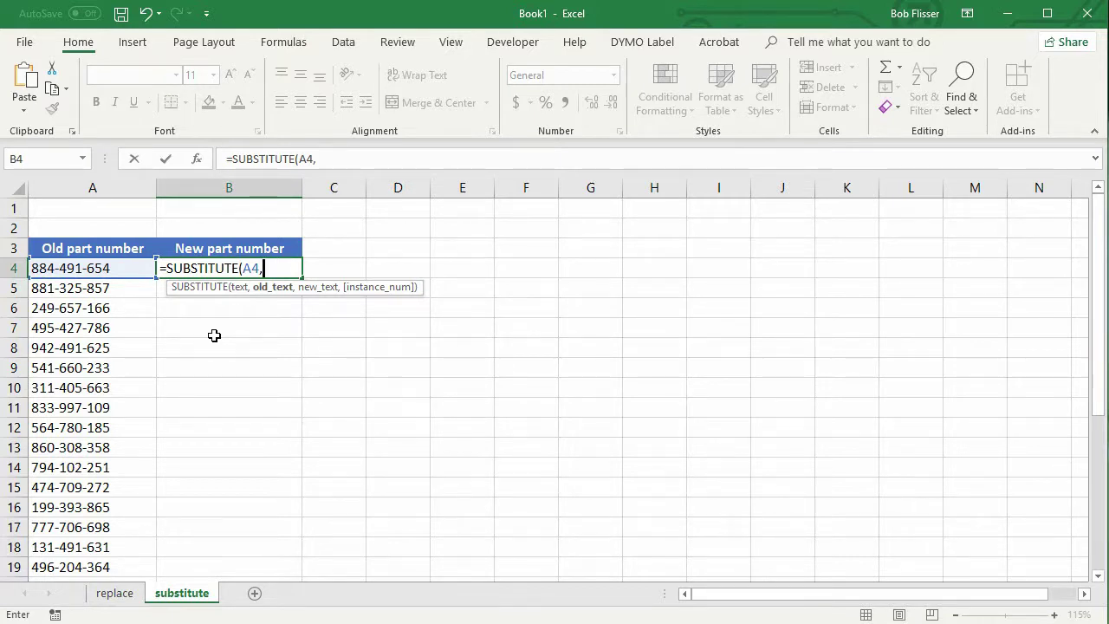
type("491,")
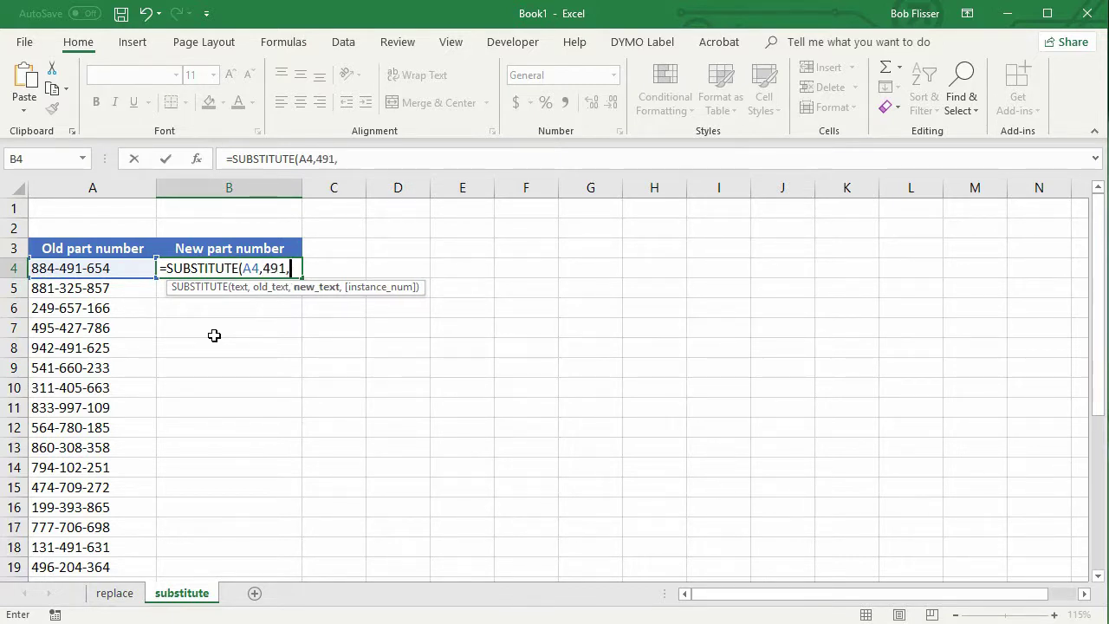
type("111,")
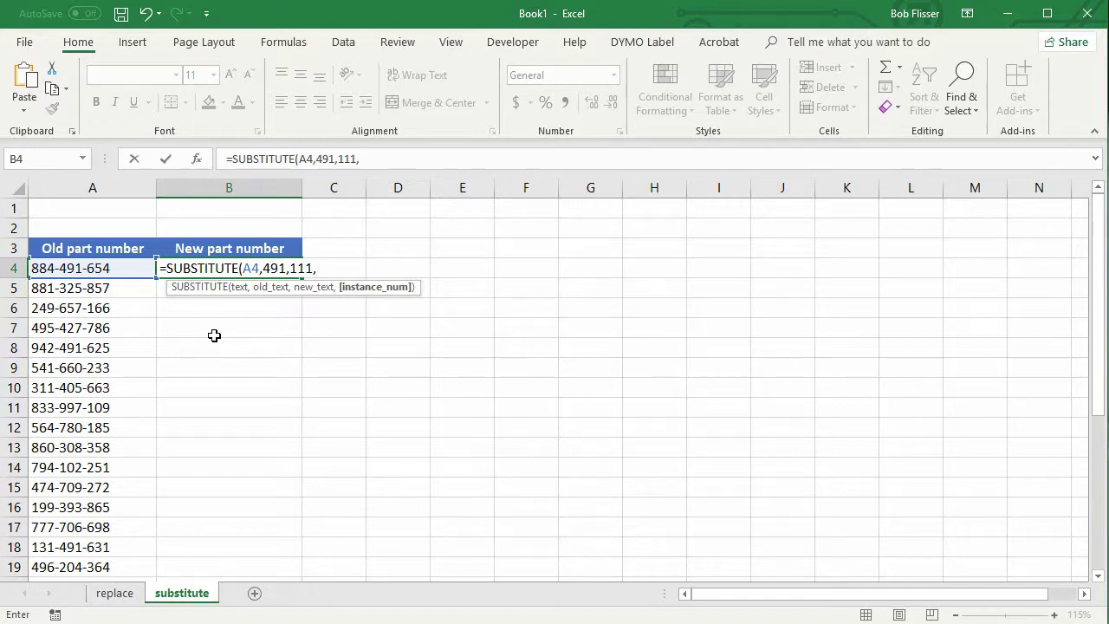
key("BackSpace")
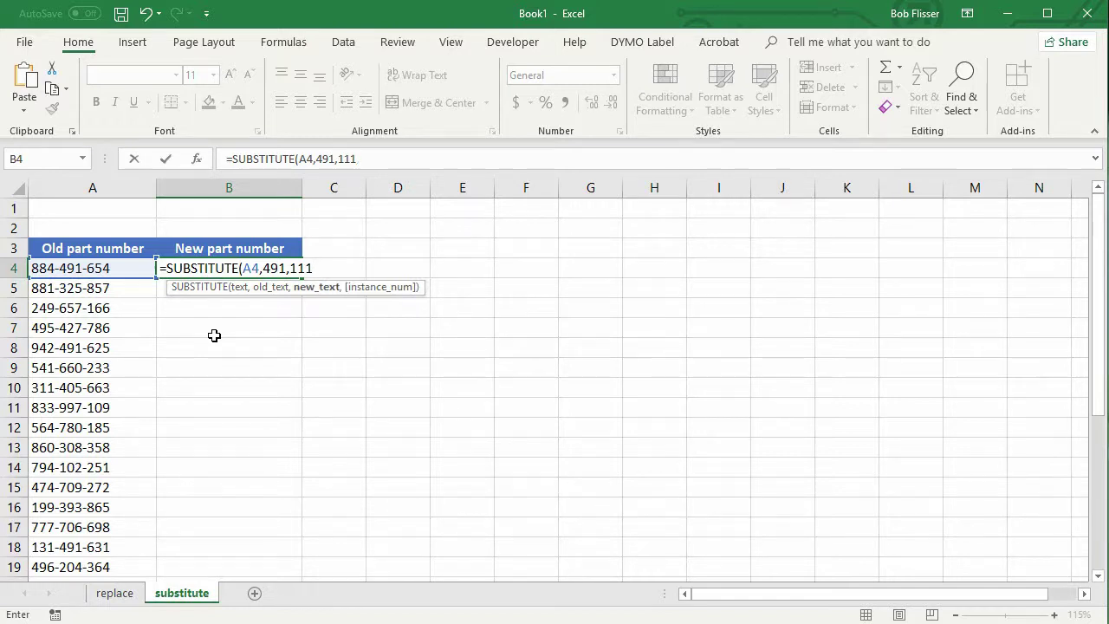
type(")")
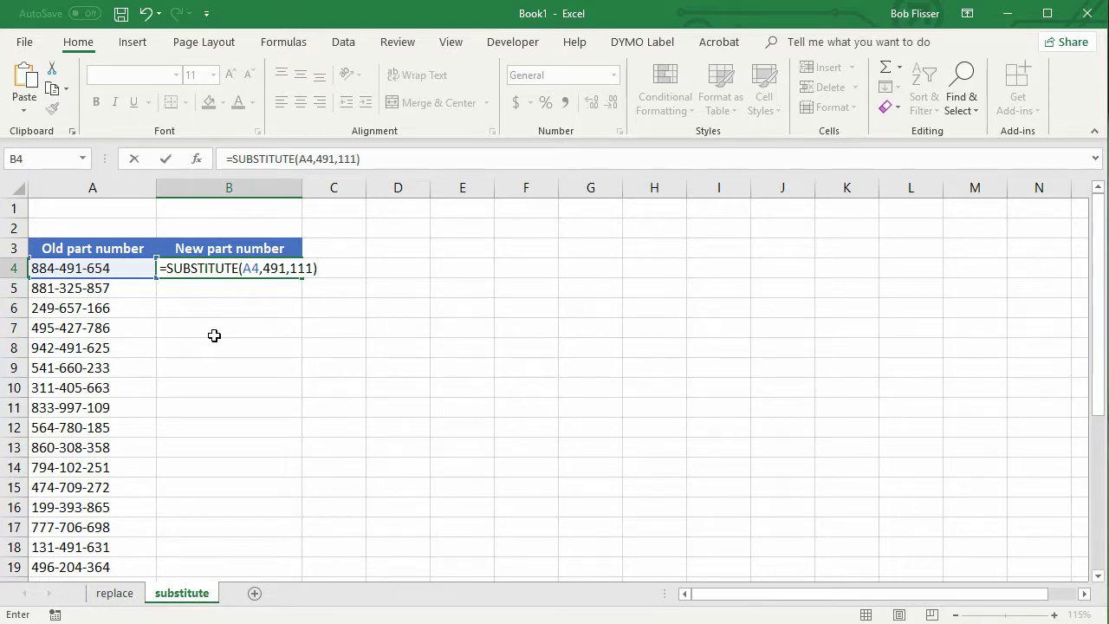
key("ctrl+Return")
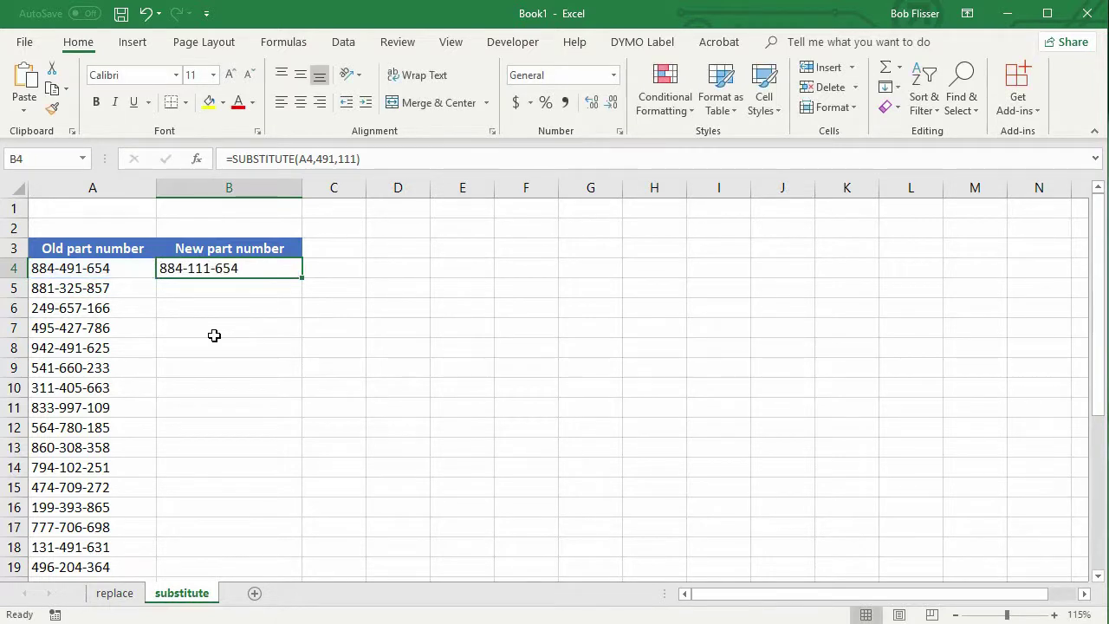
Step: Fill the SUBSTITUTE formula down to row 30 and compare results in rows 4, 18, 24 and 29
double_click(300, 279)
left_click(232, 268)
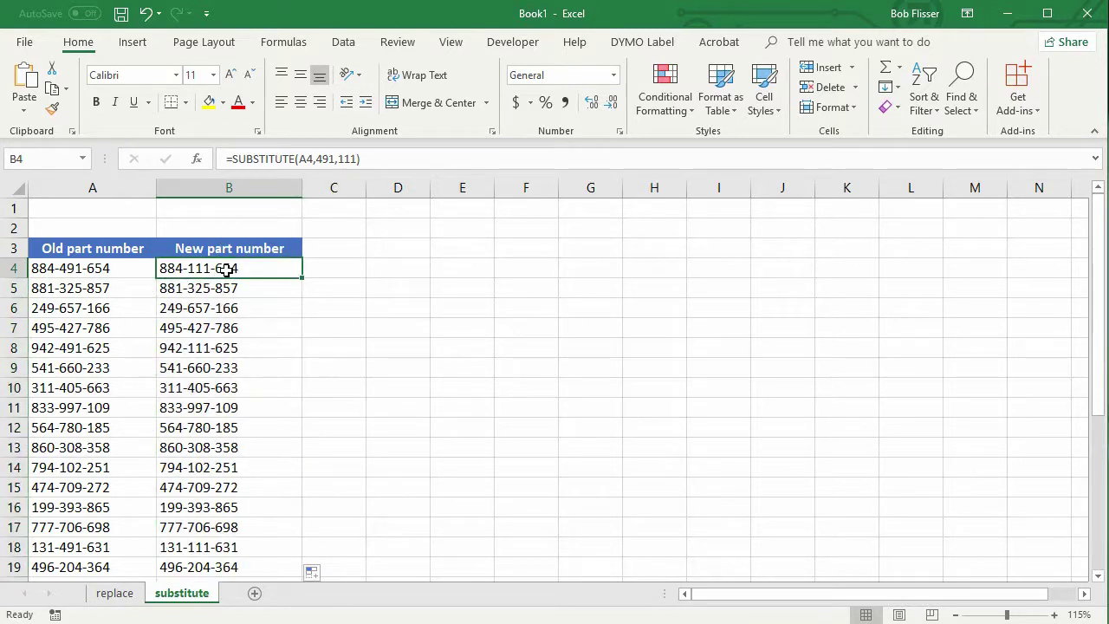
left_click_drag(67, 268, 184, 268)
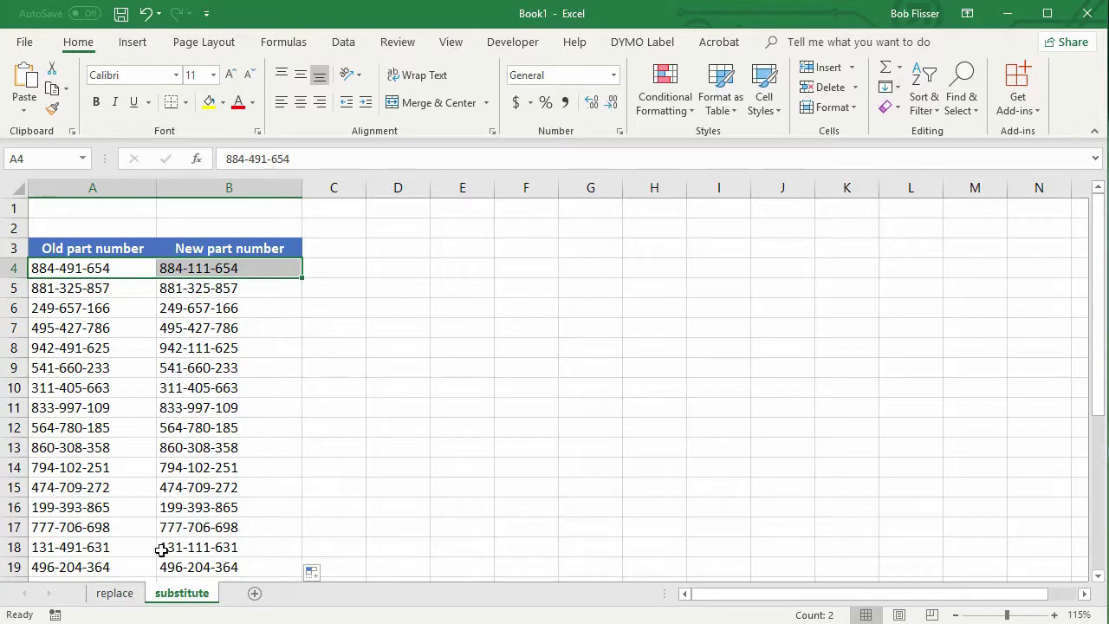
left_click(78, 547)
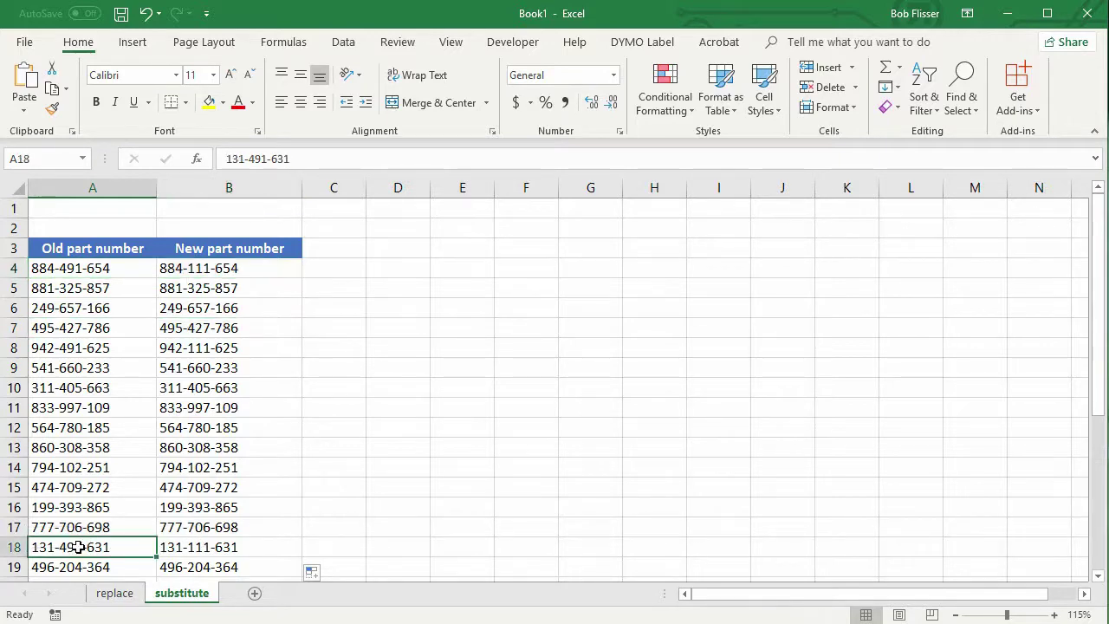
left_click_drag(79, 547, 216, 547)
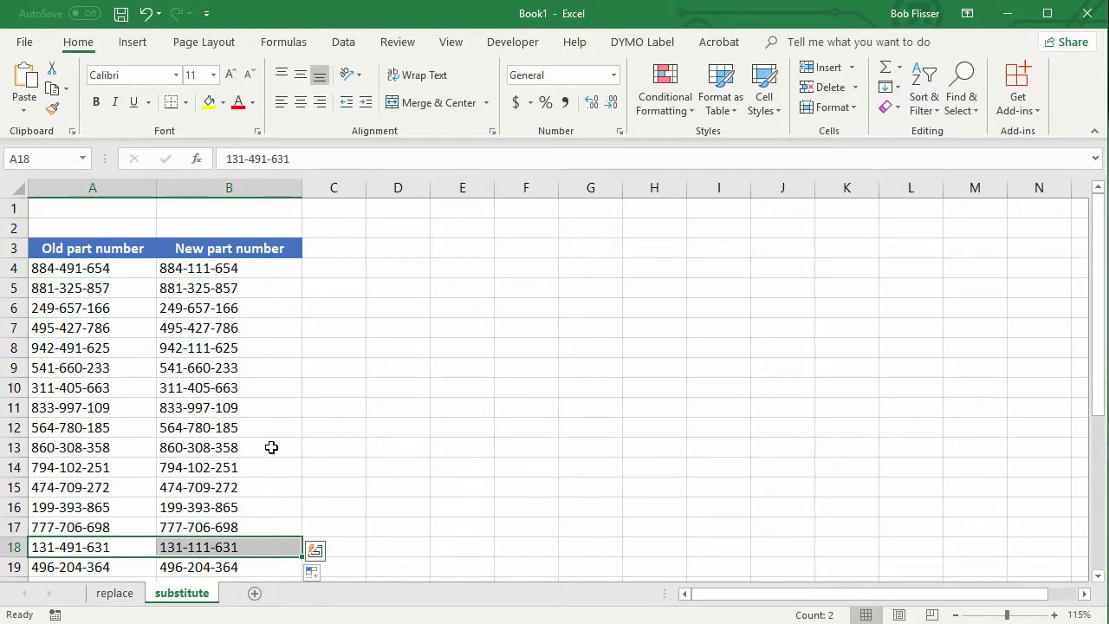
scroll(271, 448, "down", 5)
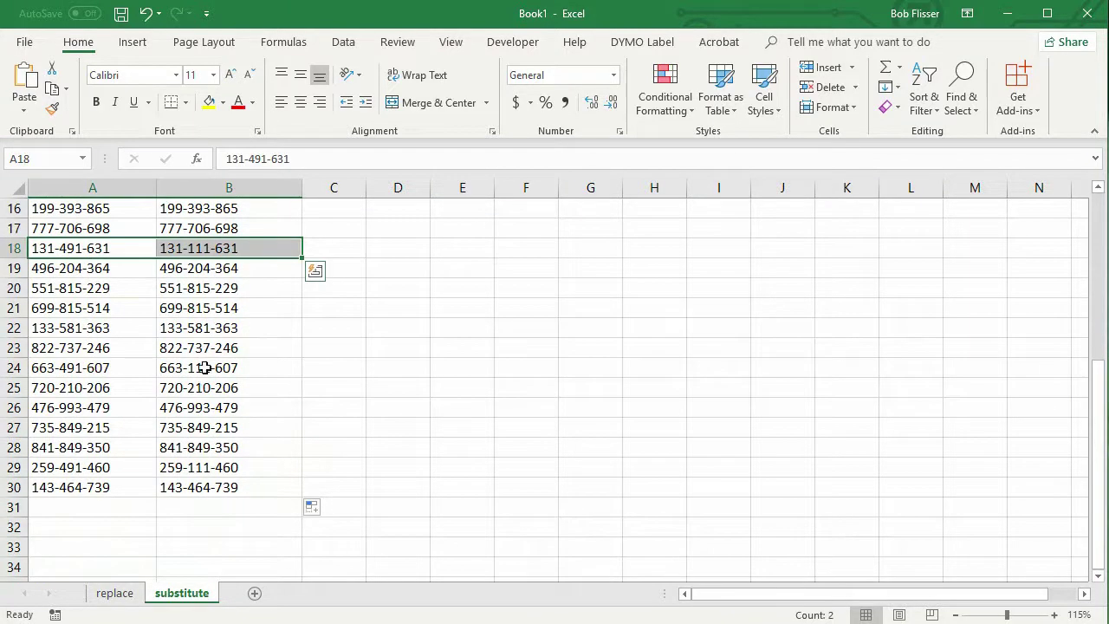
left_click(204, 367)
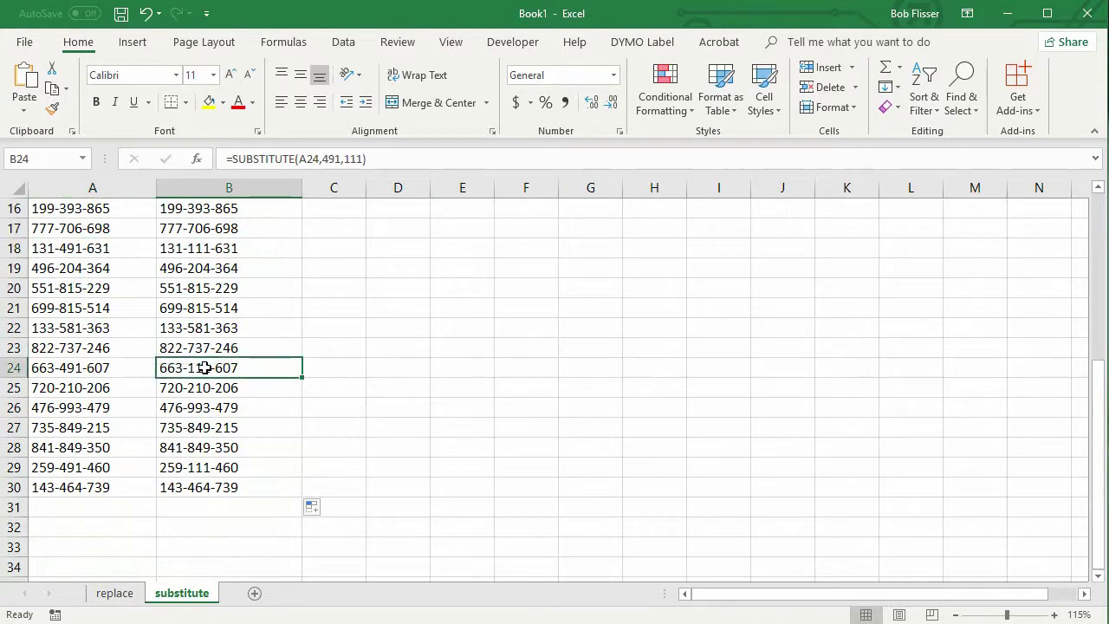
left_click(204, 468)
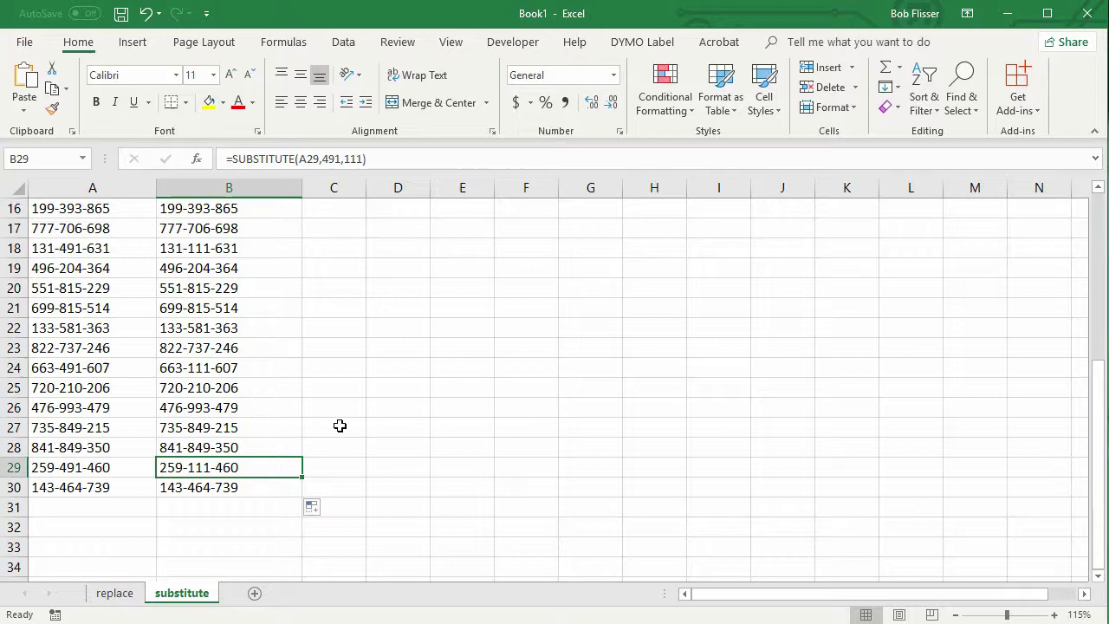
scroll(340, 426, "up", 5)
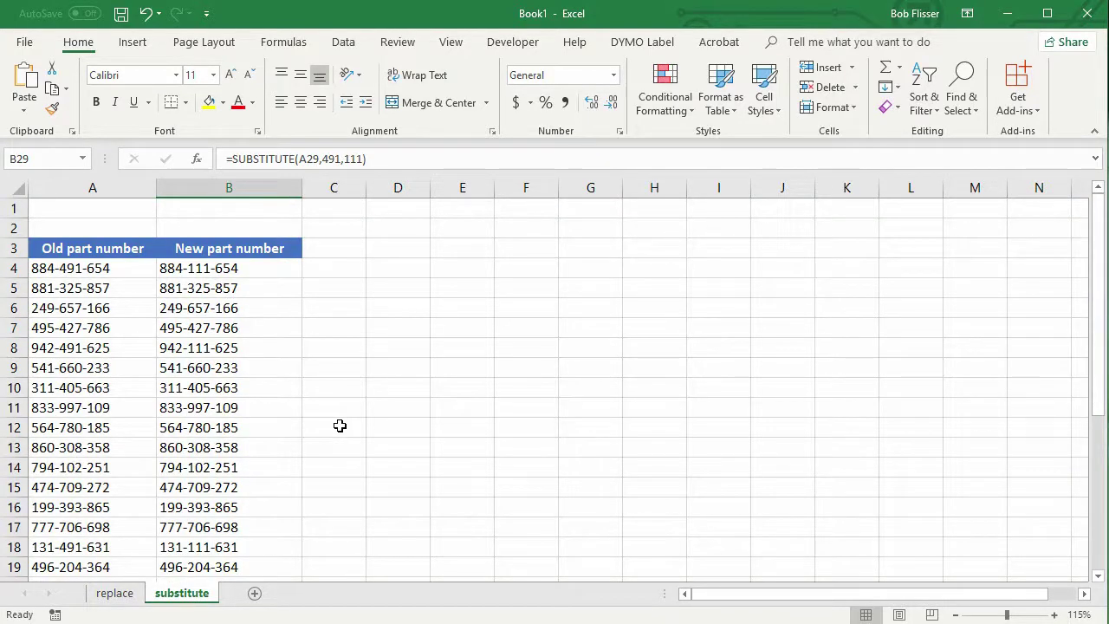